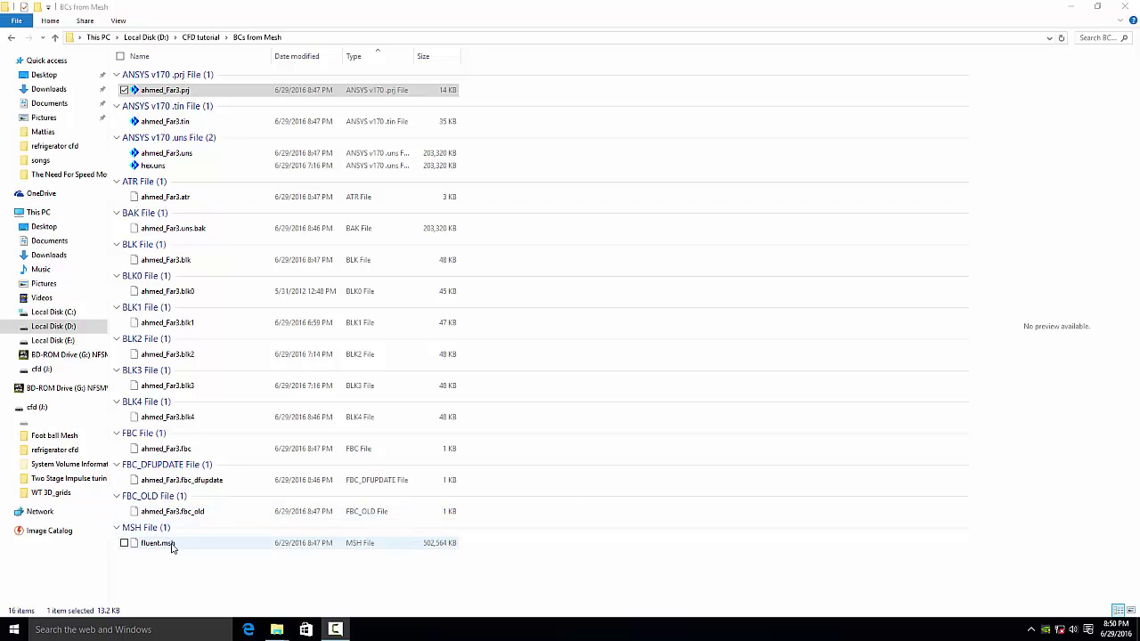
# Launch ANSYS ICEM CFD 17.0 from a Windows search for 'icem'
pyautogui.click(140, 632)
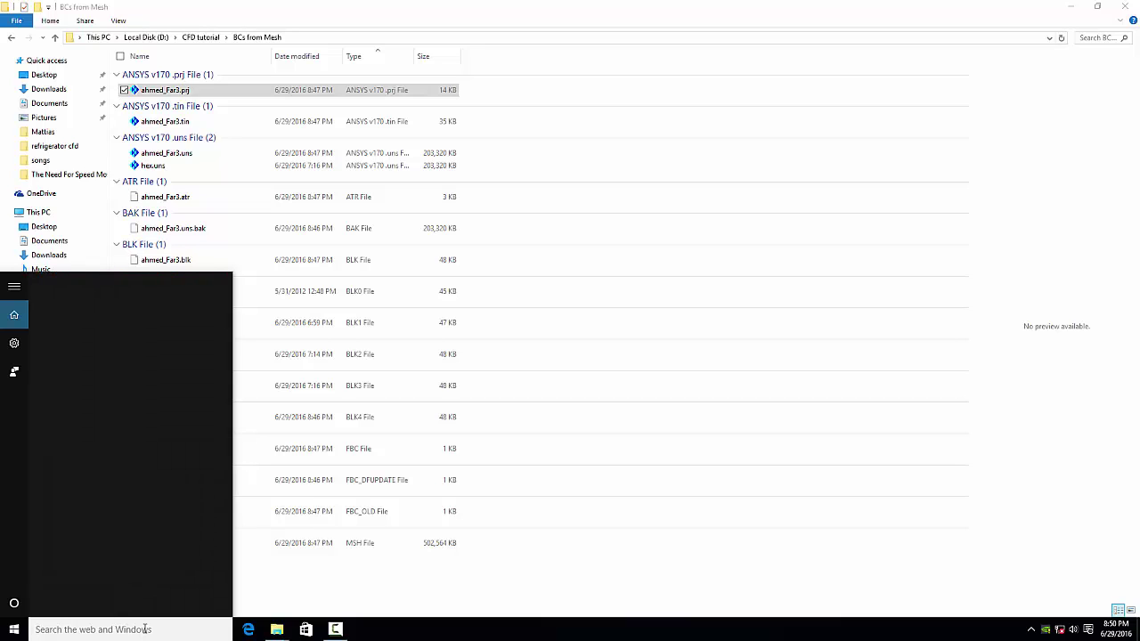
pyautogui.write('icem')
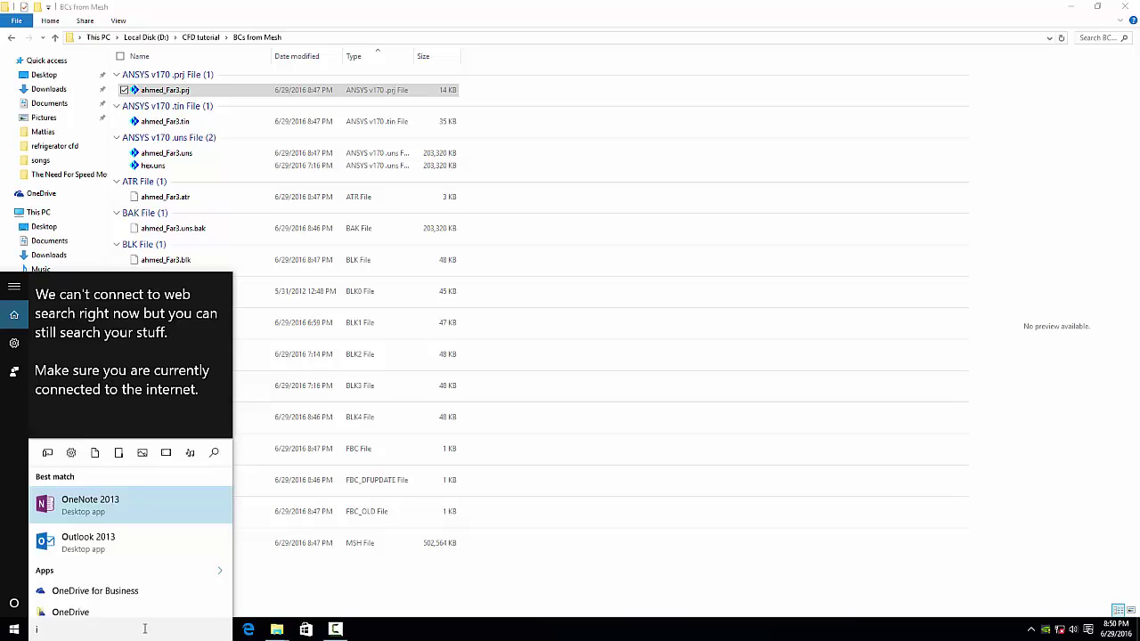
pyautogui.press('Return')
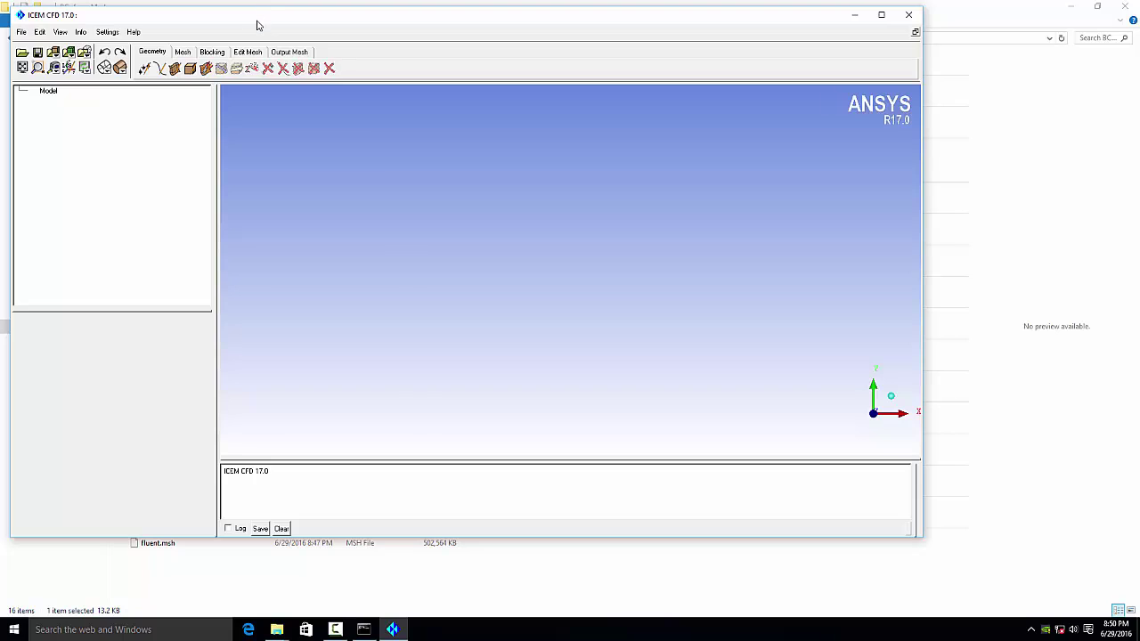
# Copy the BCs from Mesh folder path from the Explorer address bar
pyautogui.moveTo(256, 25); pyautogui.dragTo(282, 127)
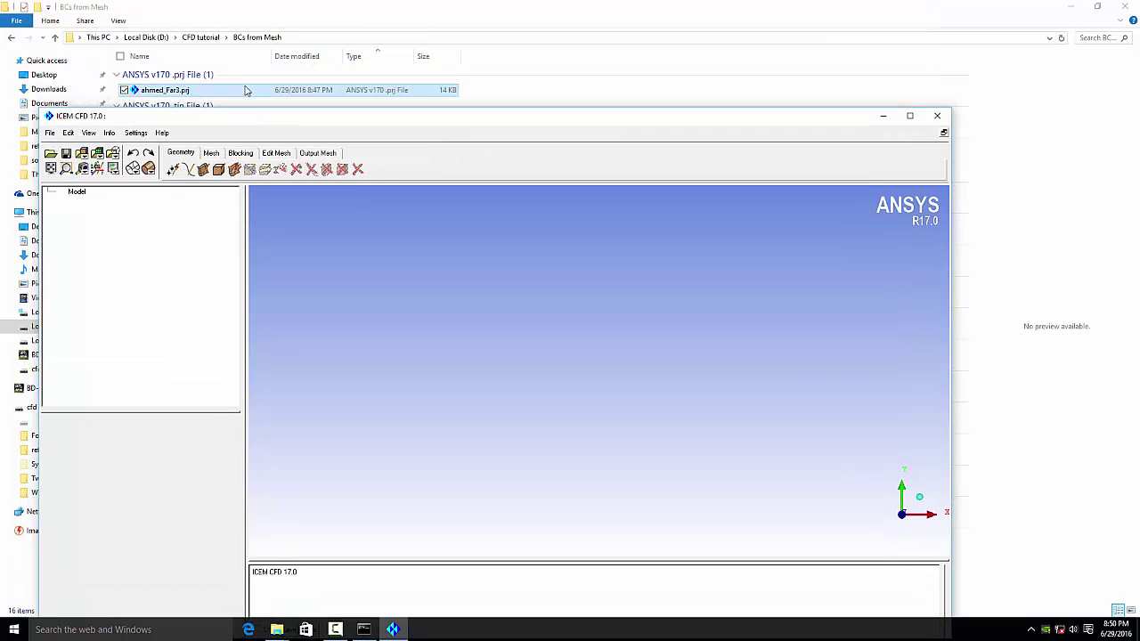
pyautogui.click(345, 39)
pyautogui.rightClick(342, 39)
pyautogui.press('Escape')
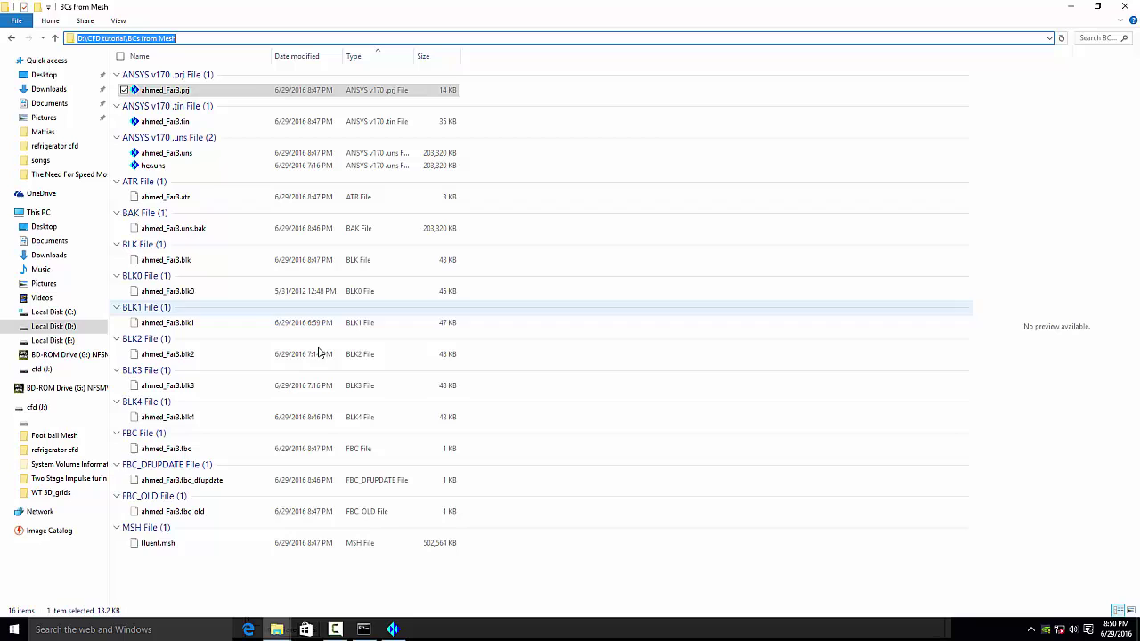
# Set the working directory to D:/CFD tutorial/BCs from Mesh and maximize the ICEM window
pyautogui.click(396, 629)
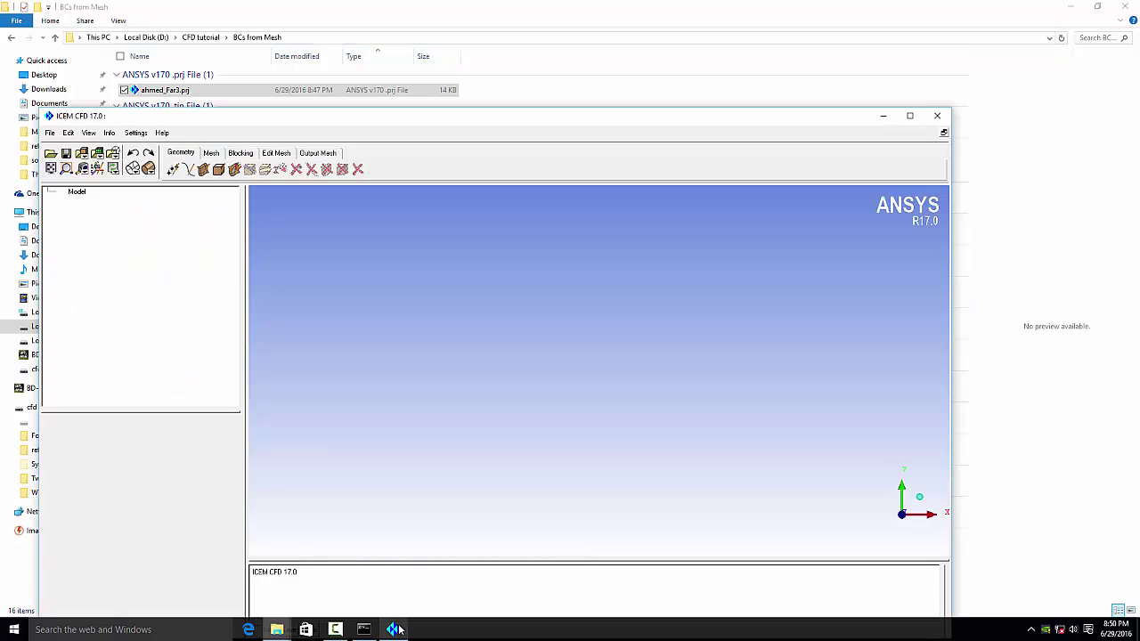
pyautogui.click(51, 133)
pyautogui.click(85, 201)
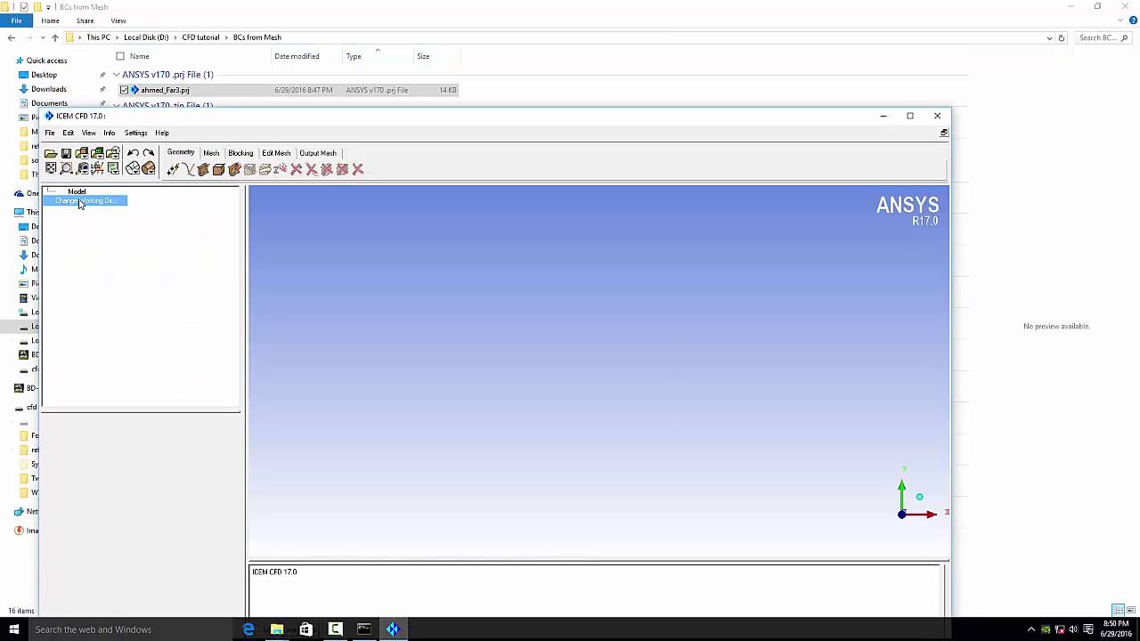
pyautogui.rightClick(510, 272)
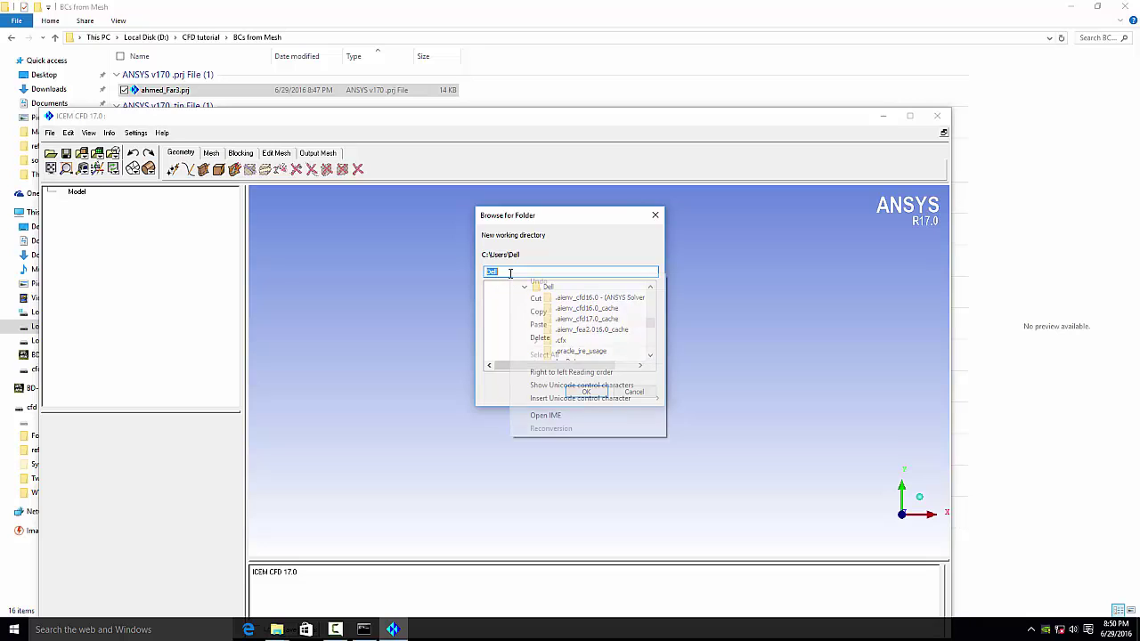
pyautogui.click(539, 324)
pyautogui.click(577, 392)
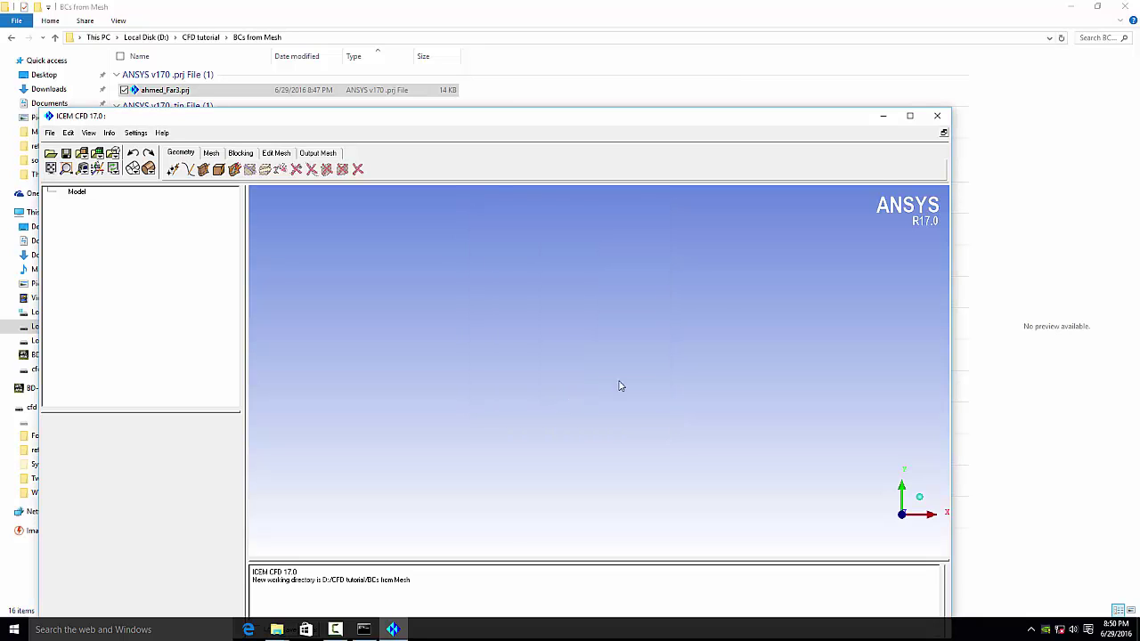
pyautogui.click(909, 117)
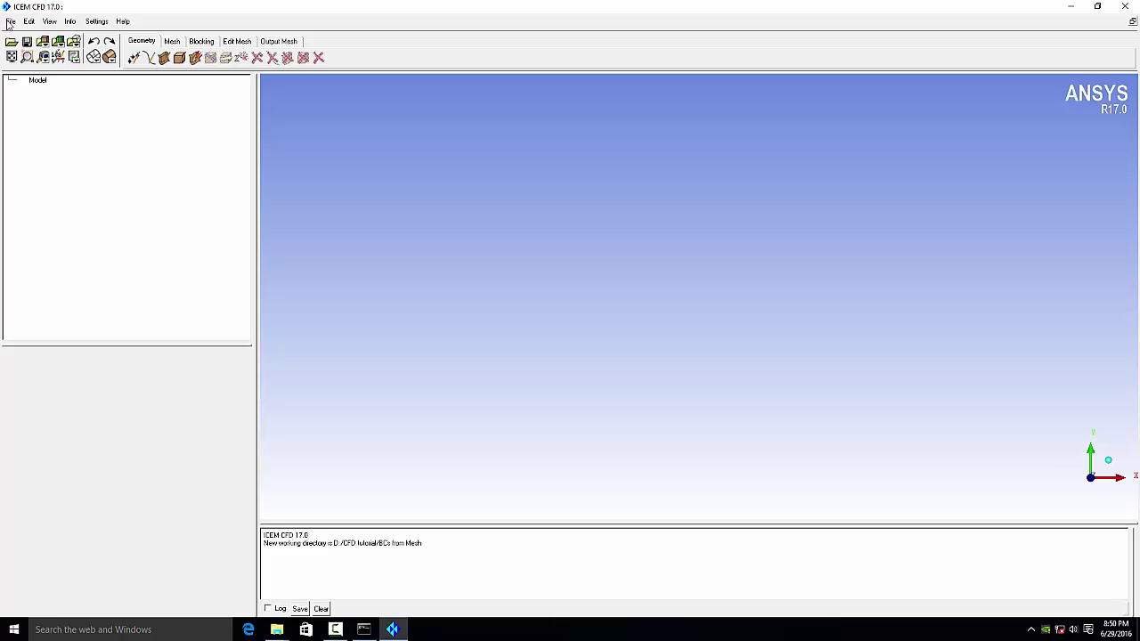
# Import fluent.msh from the BCs from Mesh folder as a Fluent mesh
pyautogui.click(10, 21)
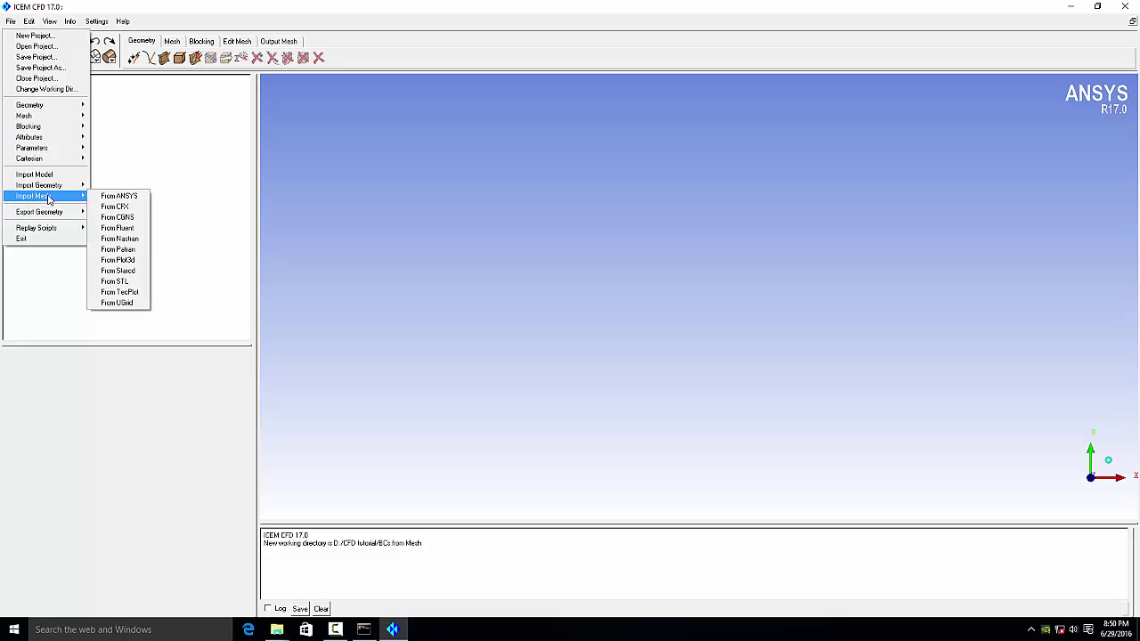
pyautogui.moveTo(35, 196)
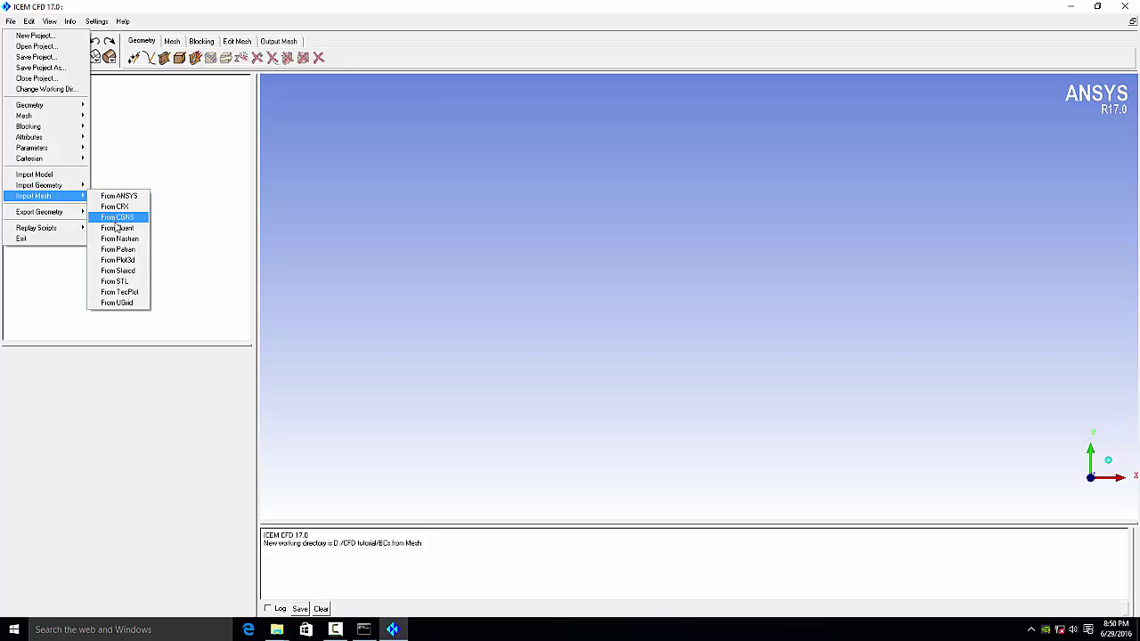
pyautogui.click(118, 229)
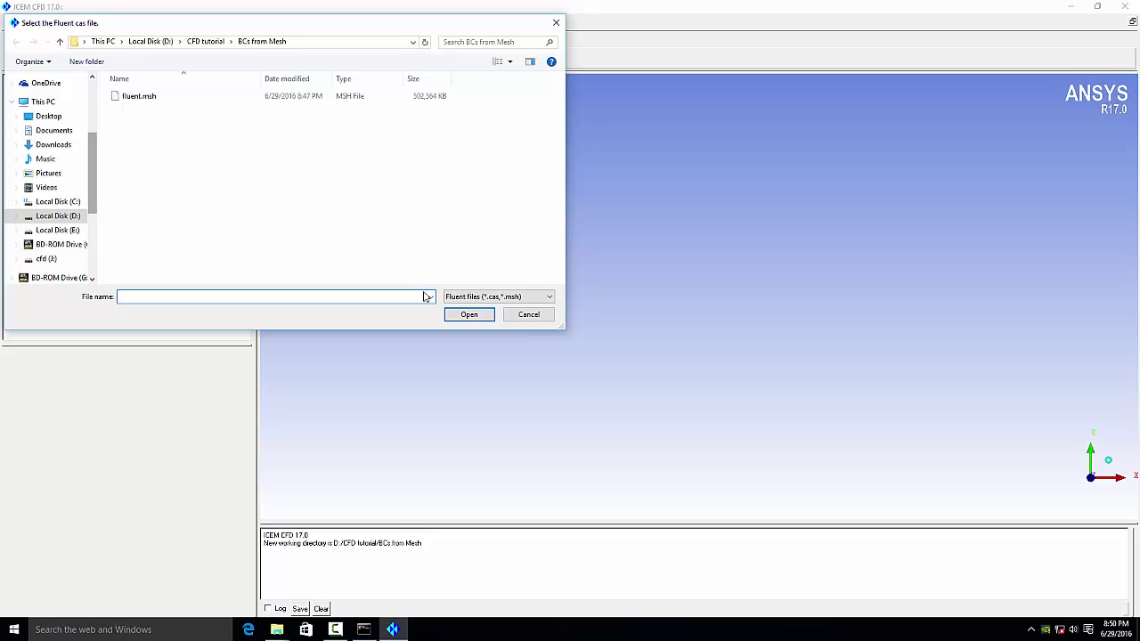
pyautogui.click(530, 317)
pyautogui.click(10, 20)
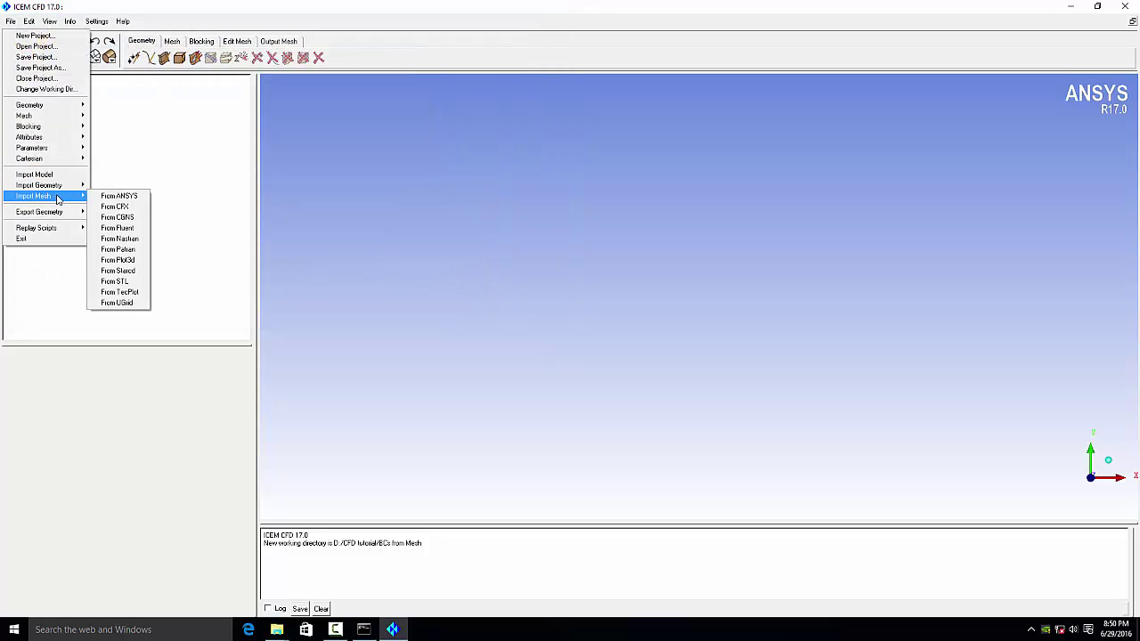
pyautogui.moveTo(34, 196)
pyautogui.click(119, 230)
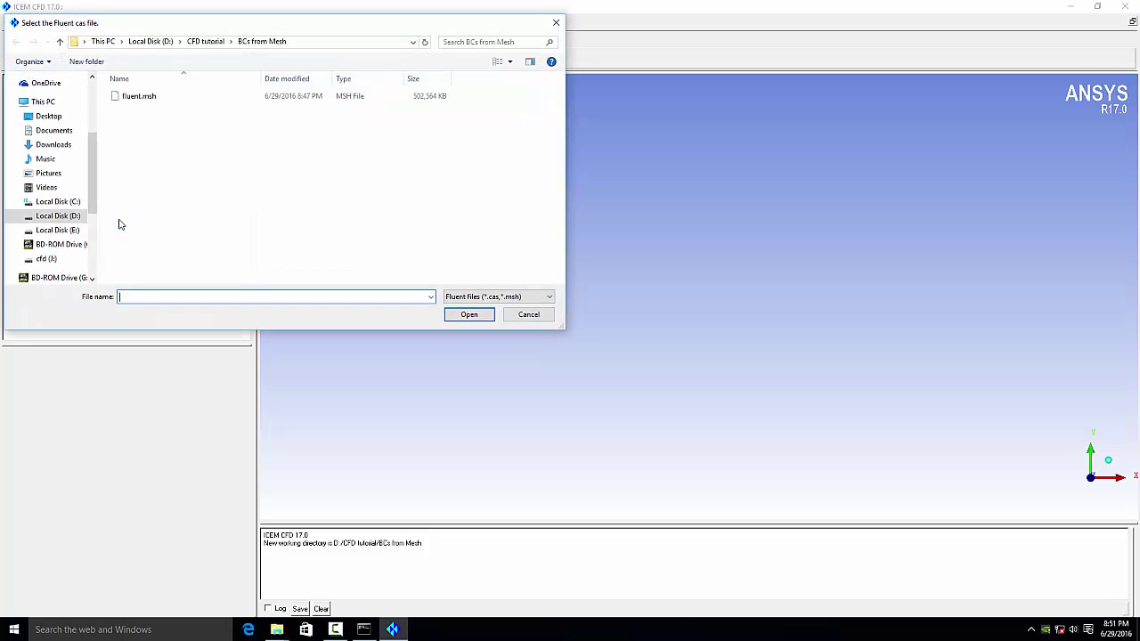
pyautogui.click(149, 100)
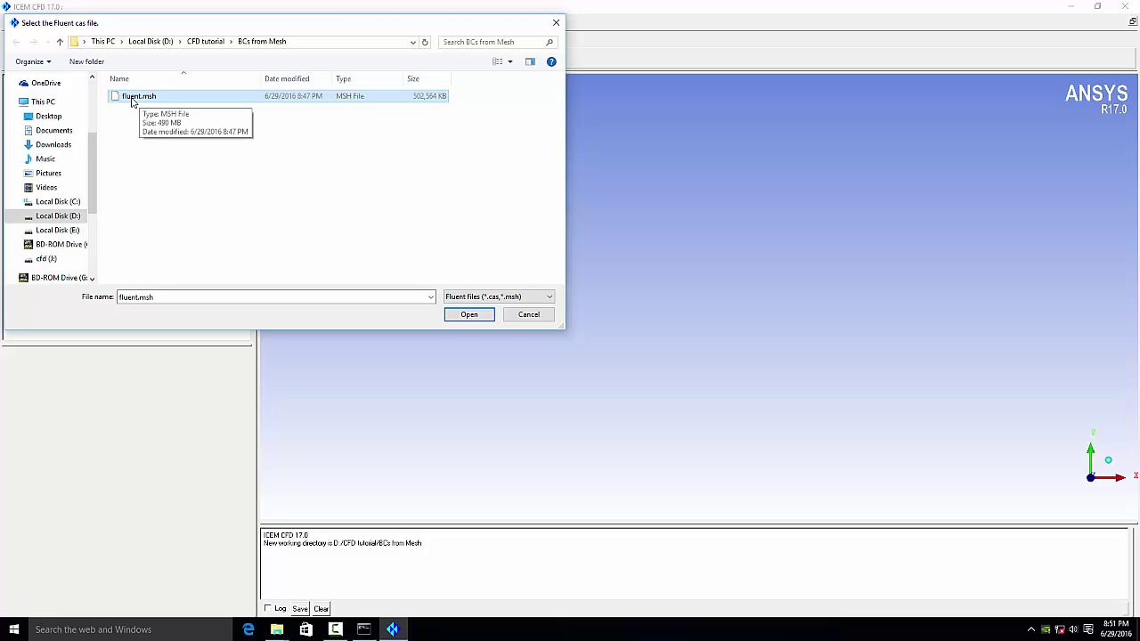
pyautogui.doubleClick(138, 101)
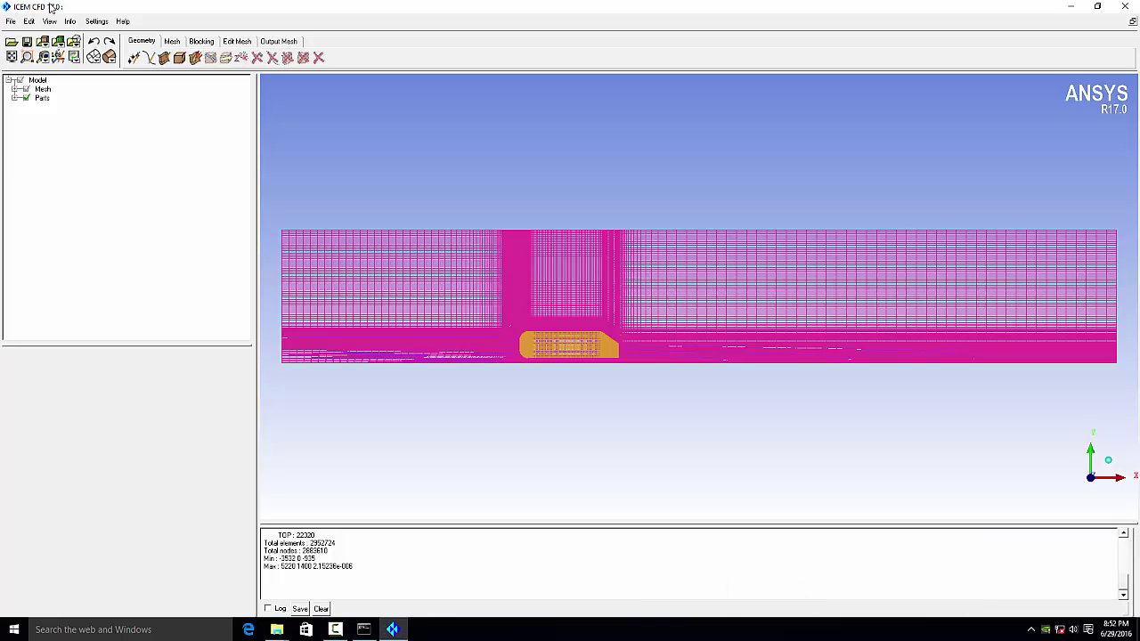
# Expand the Parts list, switch the mesh to solid shading, and orbit the tunnel domain
pyautogui.click(13, 98)
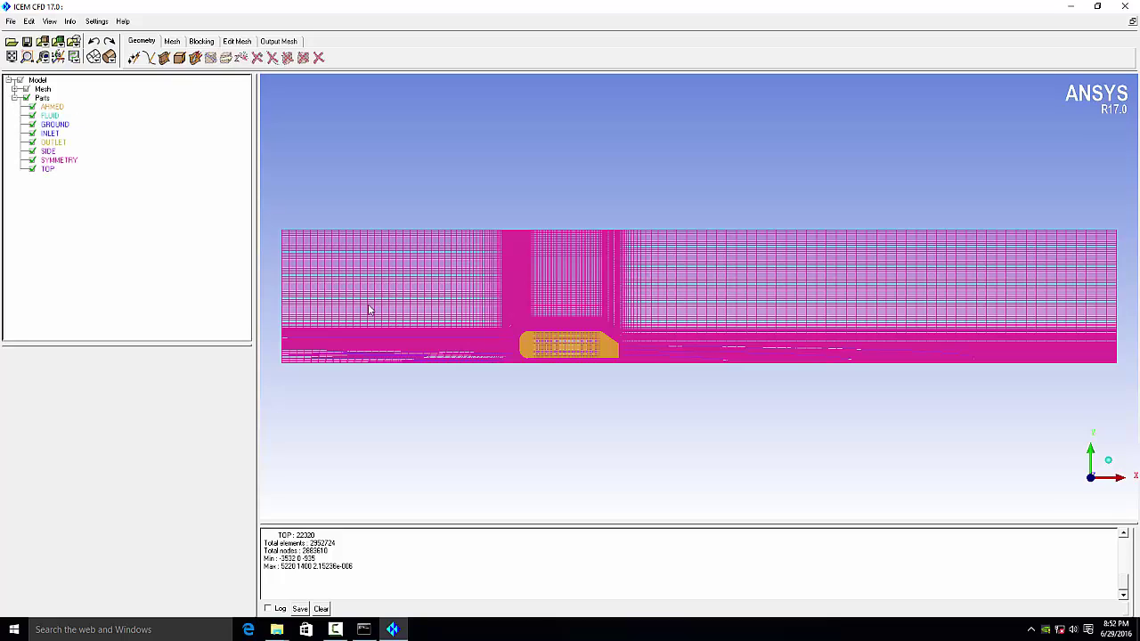
pyautogui.moveTo(370, 309)
pyautogui.mouseDown()
pyautogui.moveTo(372, 269)
pyautogui.moveTo(398, 273)
pyautogui.moveTo(430, 228)
pyautogui.moveTo(452, 335)
pyautogui.moveTo(509, 339)
pyautogui.moveTo(413, 187)
pyautogui.mouseUp()
pyautogui.moveTo(413, 188); pyautogui.dragTo(414, 136, button='right')
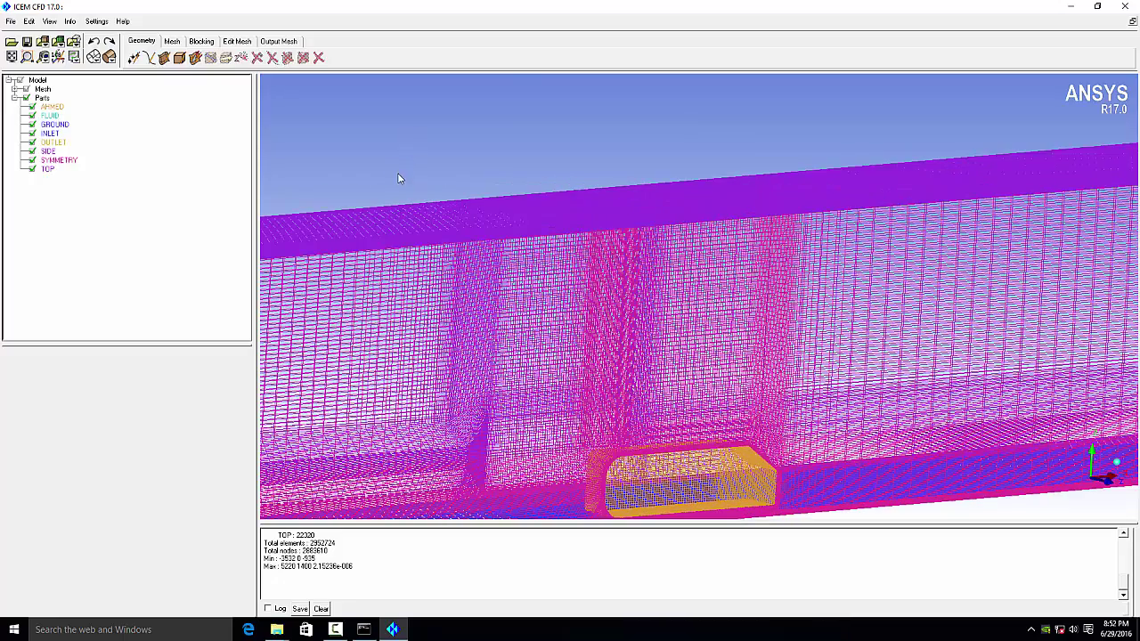
pyautogui.click(108, 56)
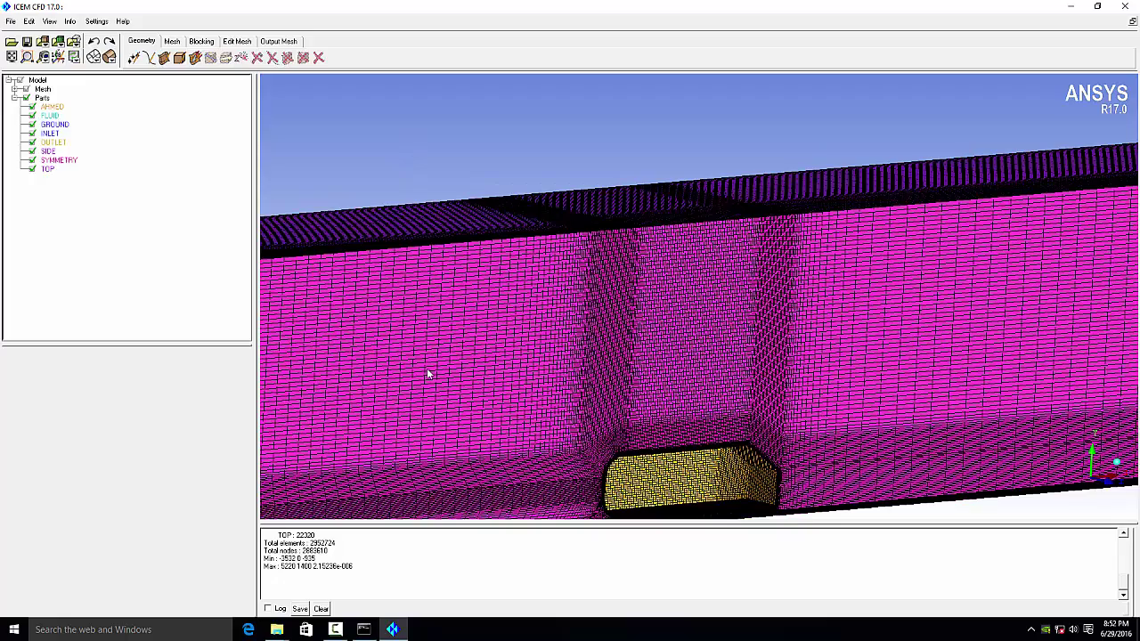
pyautogui.moveTo(433, 381)
pyautogui.mouseDown()
pyautogui.moveTo(440, 279)
pyautogui.moveTo(407, 326)
pyautogui.moveTo(409, 269)
pyautogui.moveTo(519, 288)
pyautogui.moveTo(529, 362)
pyautogui.moveTo(486, 227)
pyautogui.moveTo(407, 218)
pyautogui.moveTo(522, 280)
pyautogui.moveTo(475, 264)
pyautogui.moveTo(435, 285)
pyautogui.mouseUp()
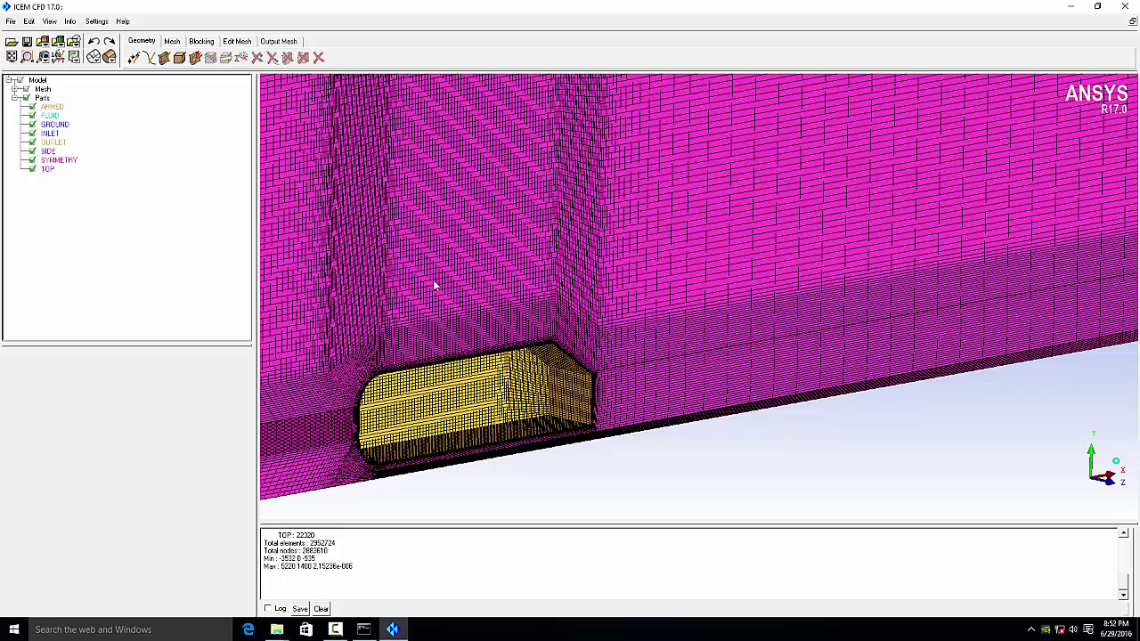
pyautogui.moveTo(414, 229)
pyautogui.mouseDown()
pyautogui.moveTo(466, 315)
pyautogui.moveTo(467, 383)
pyautogui.mouseUp()
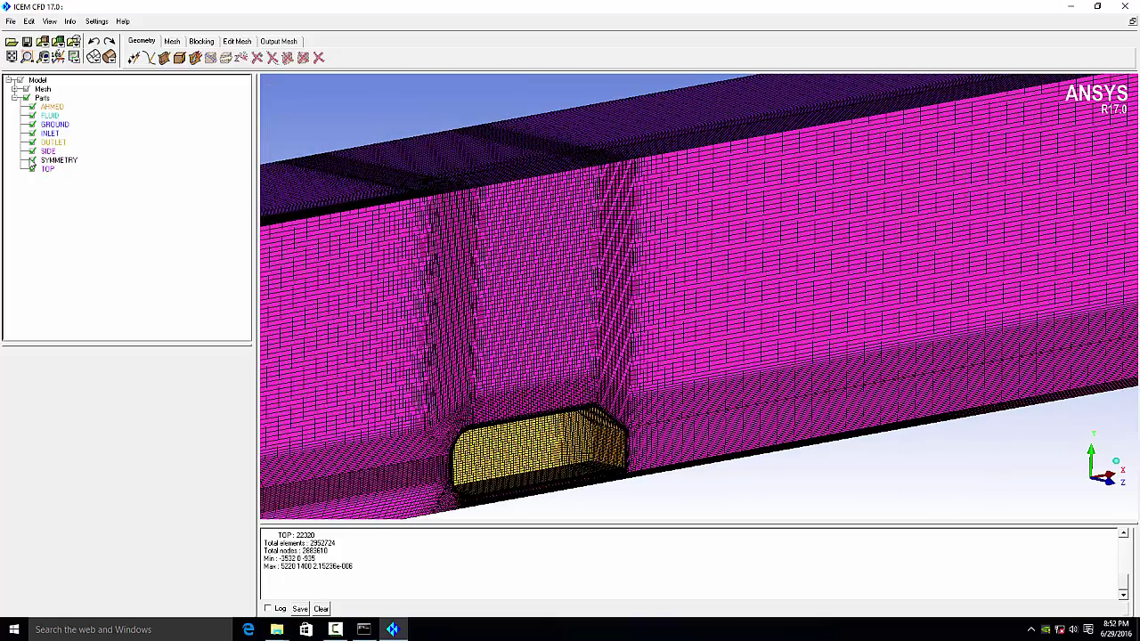
# Hide the SYMMETRY wall and zoom in on the Ahmed body mesh
pyautogui.click(32, 162)
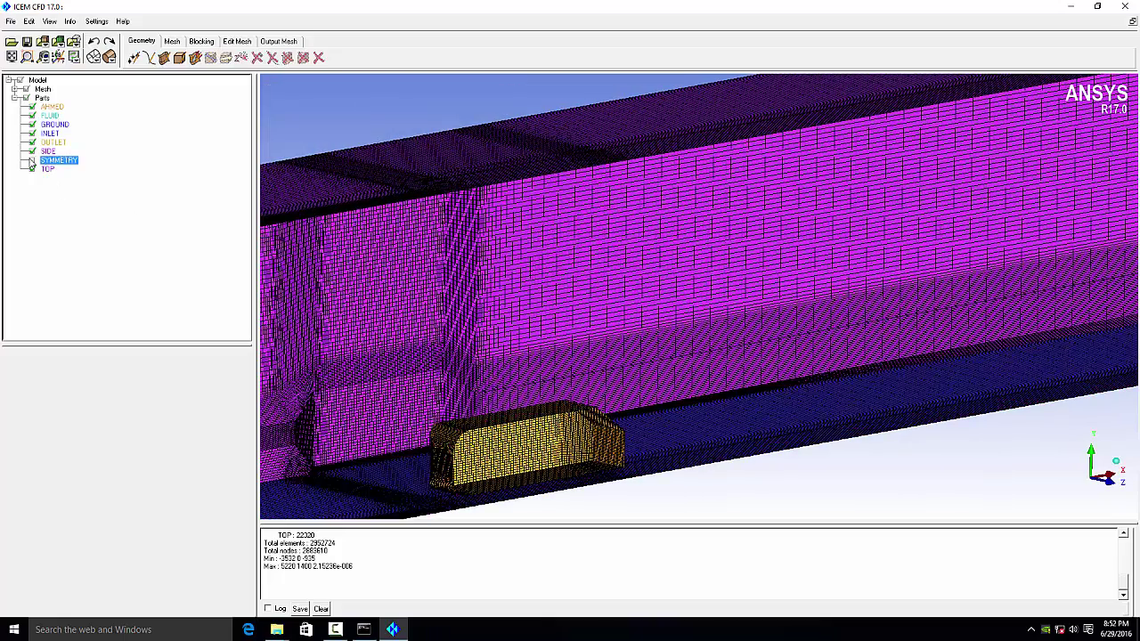
pyautogui.click(32, 162)
pyautogui.click(32, 161)
pyautogui.moveTo(450, 367)
pyautogui.mouseDown()
pyautogui.moveTo(582, 400)
pyautogui.moveTo(588, 122)
pyautogui.moveTo(629, 173)
pyautogui.moveTo(472, 212)
pyautogui.moveTo(311, 222)
pyautogui.mouseUp()
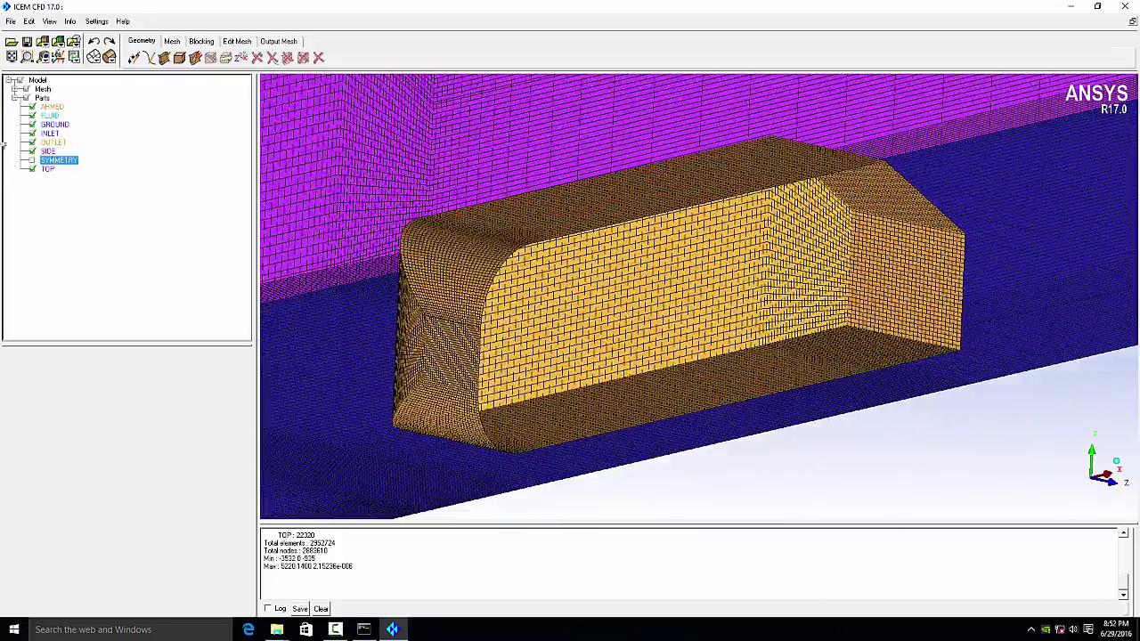
pyautogui.click(31, 106)
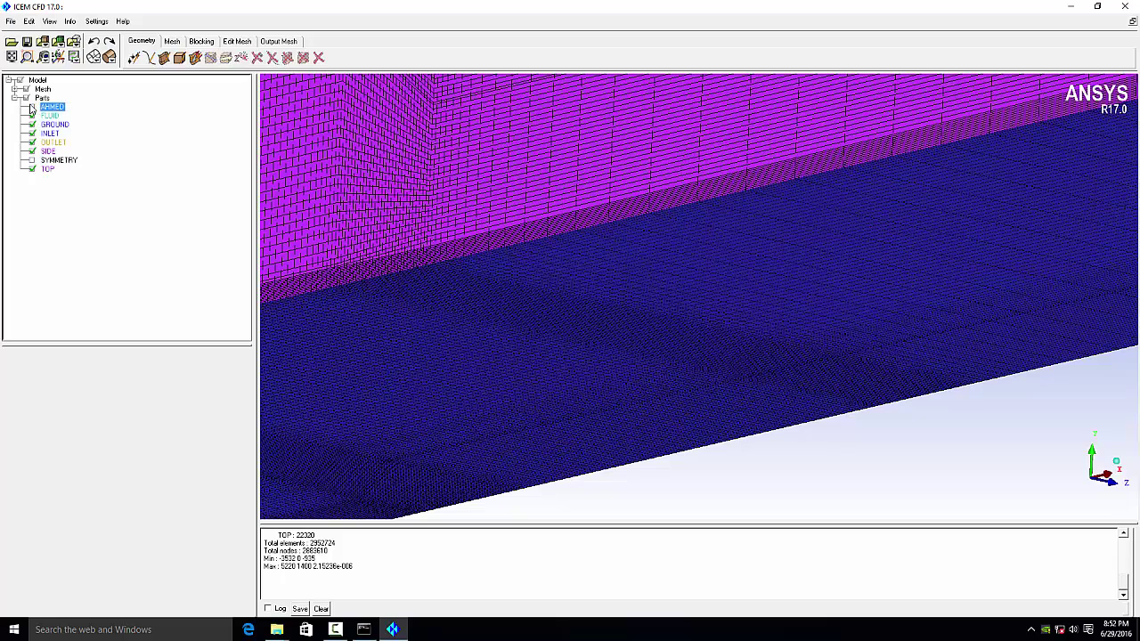
pyautogui.click(31, 107)
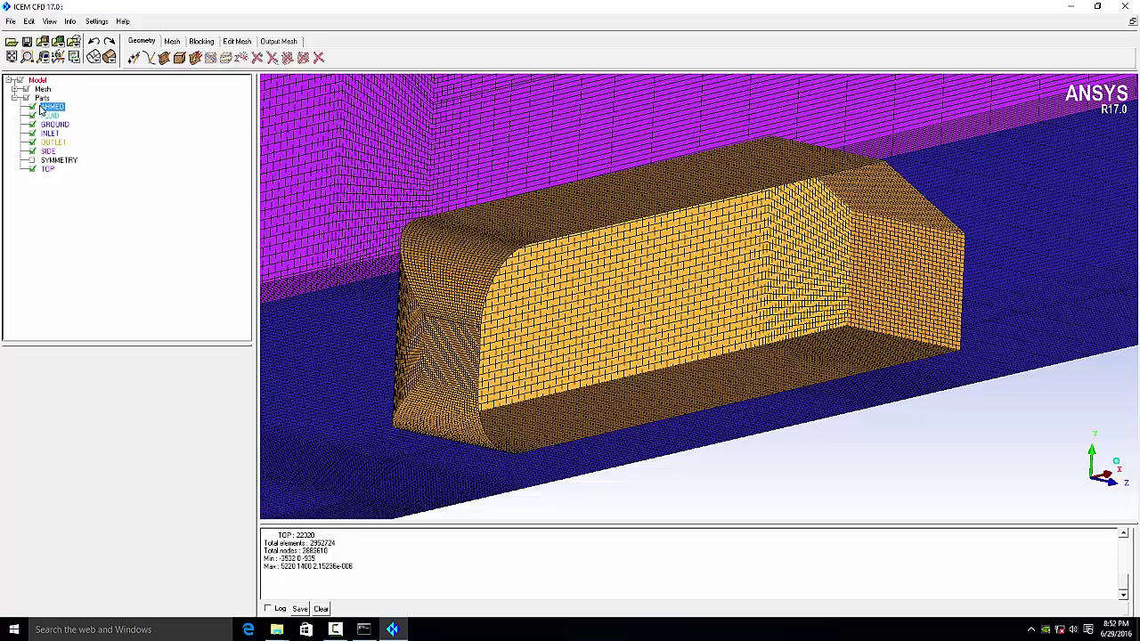
pyautogui.scroll(-2, 426, 235)
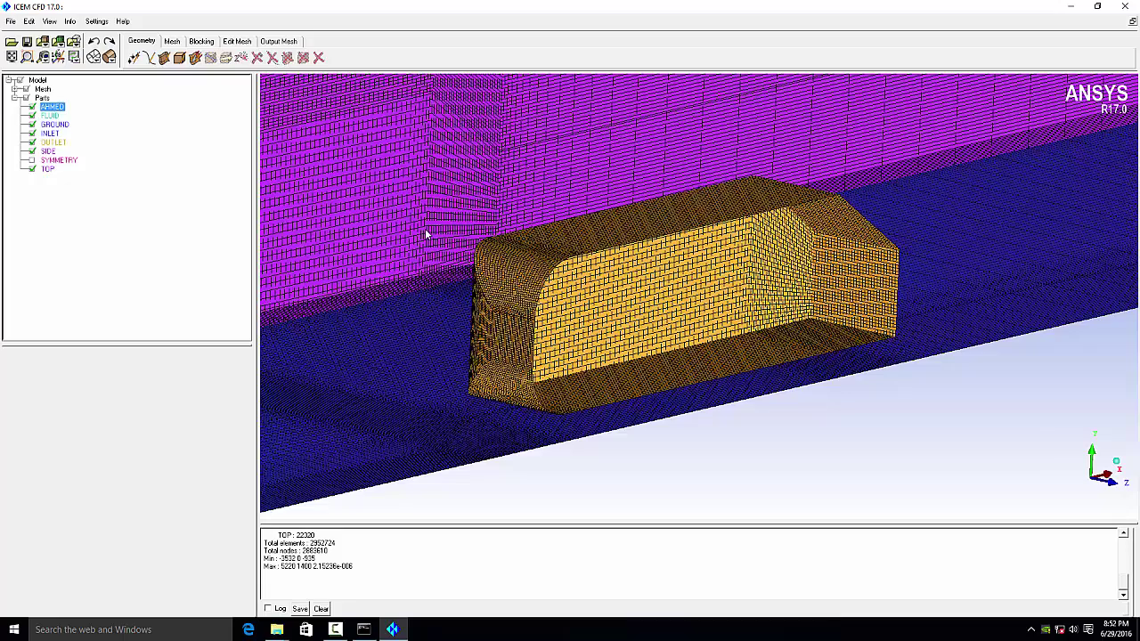
pyautogui.scroll(-2, 426, 234)
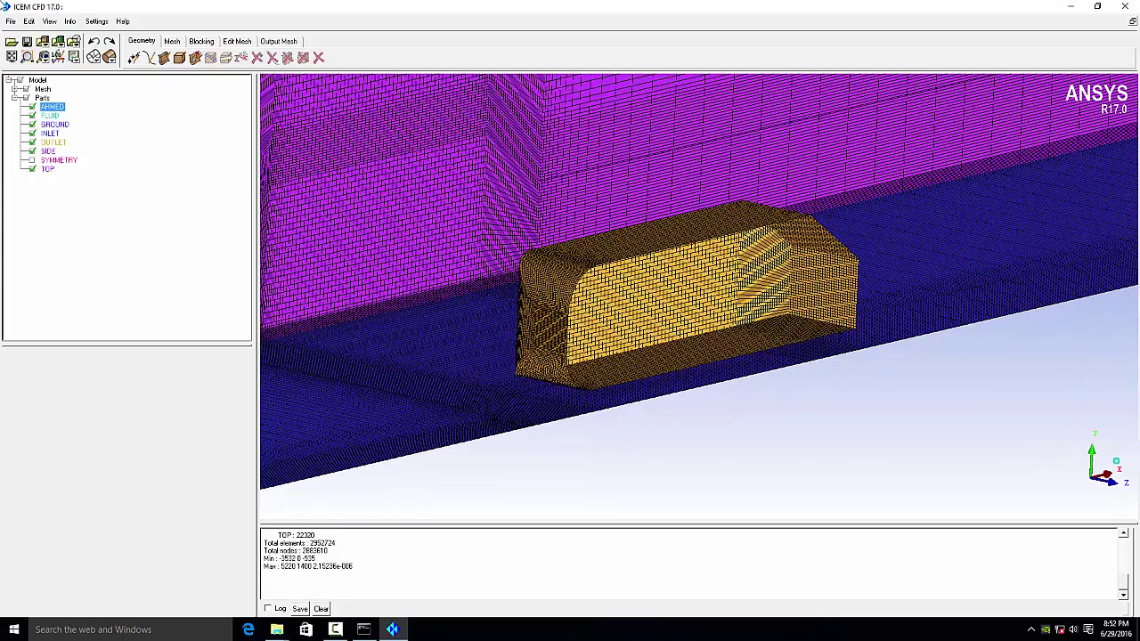
# Run Mesh->Facets, building sharp features and declining to merge close nodes
pyautogui.click(31, 22)
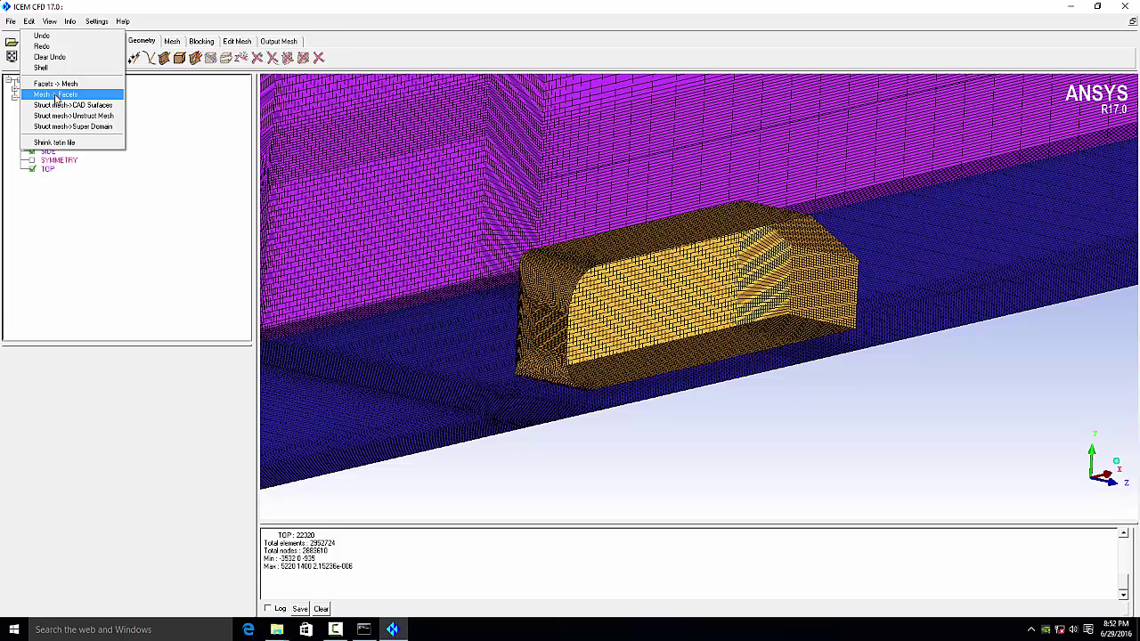
pyautogui.click(69, 99)
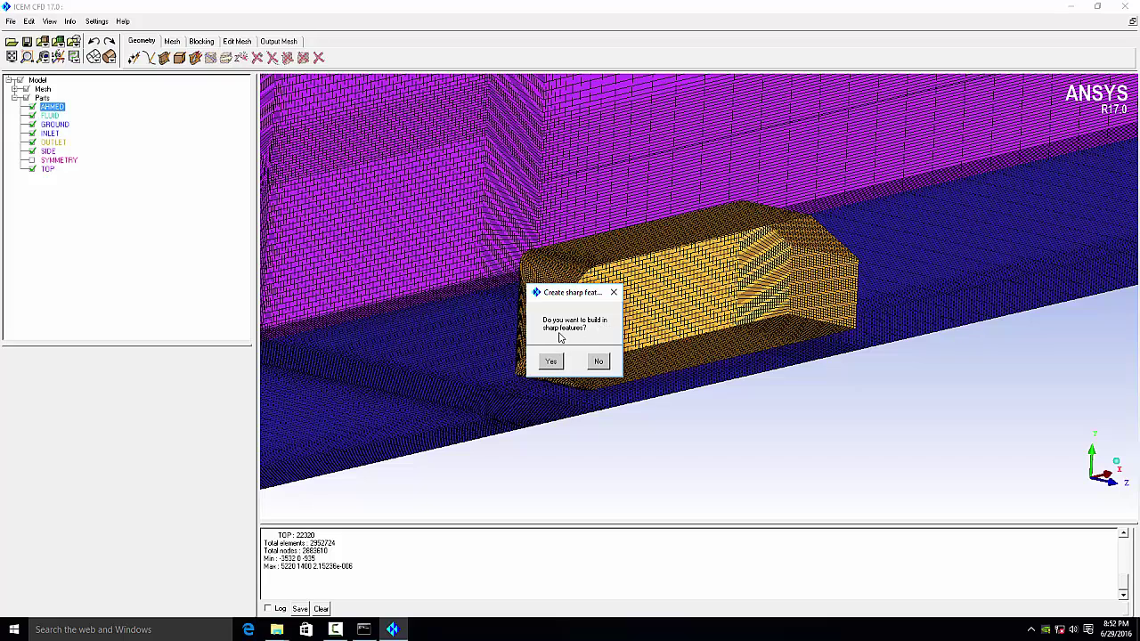
pyautogui.click(552, 364)
pyautogui.click(553, 361)
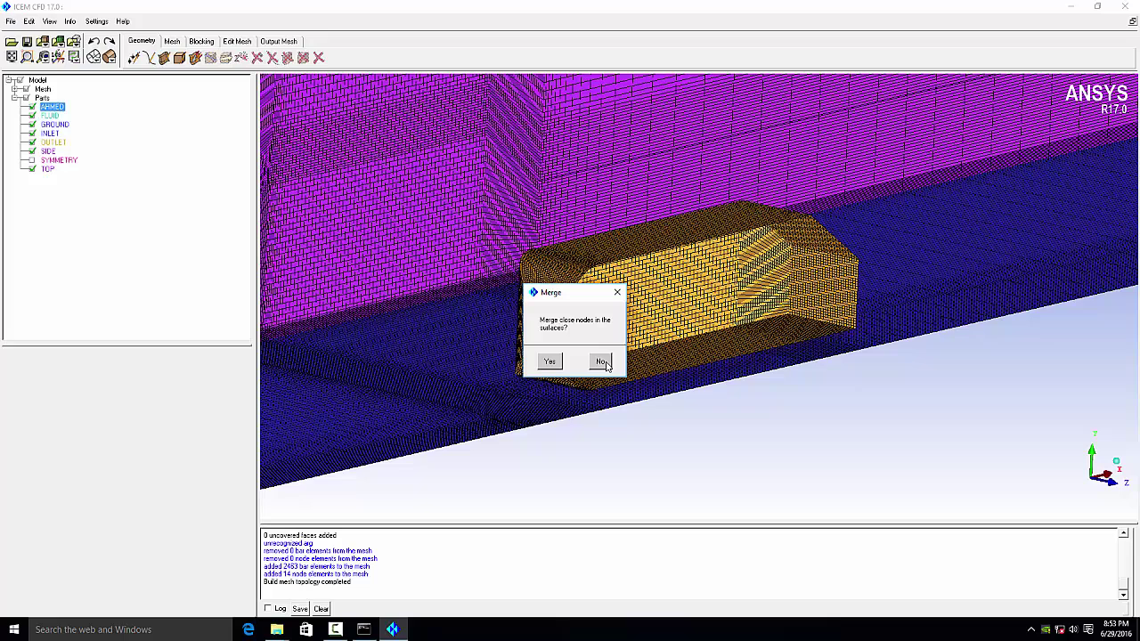
pyautogui.click(602, 362)
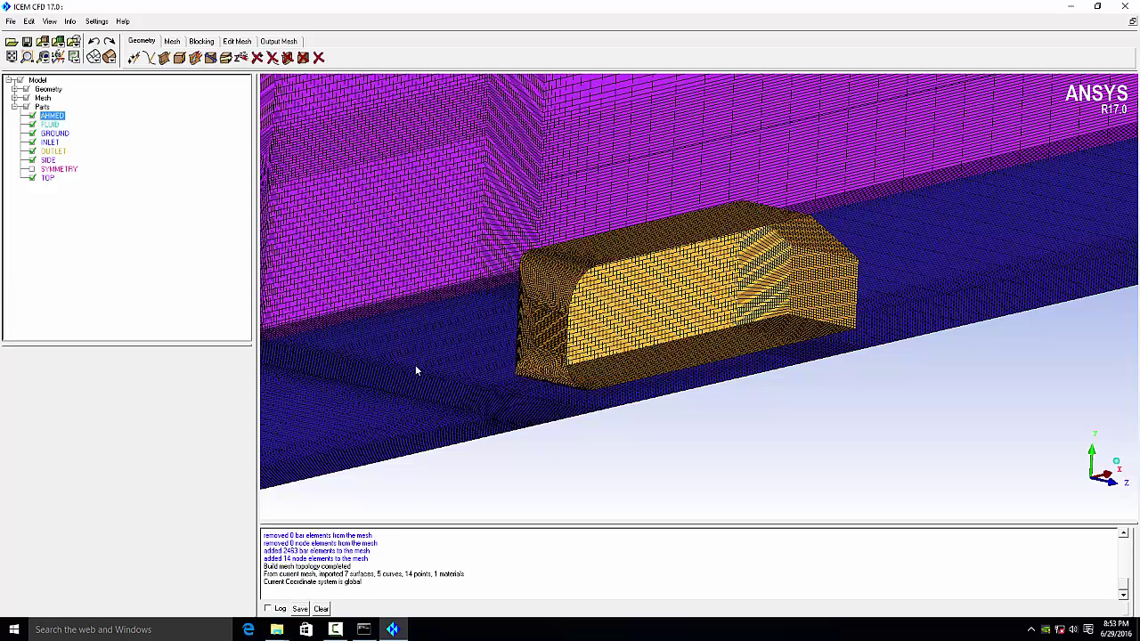
# Hide the mesh, show the geometry surfaces shaded, and fit the whole tunnel box
pyautogui.click(25, 98)
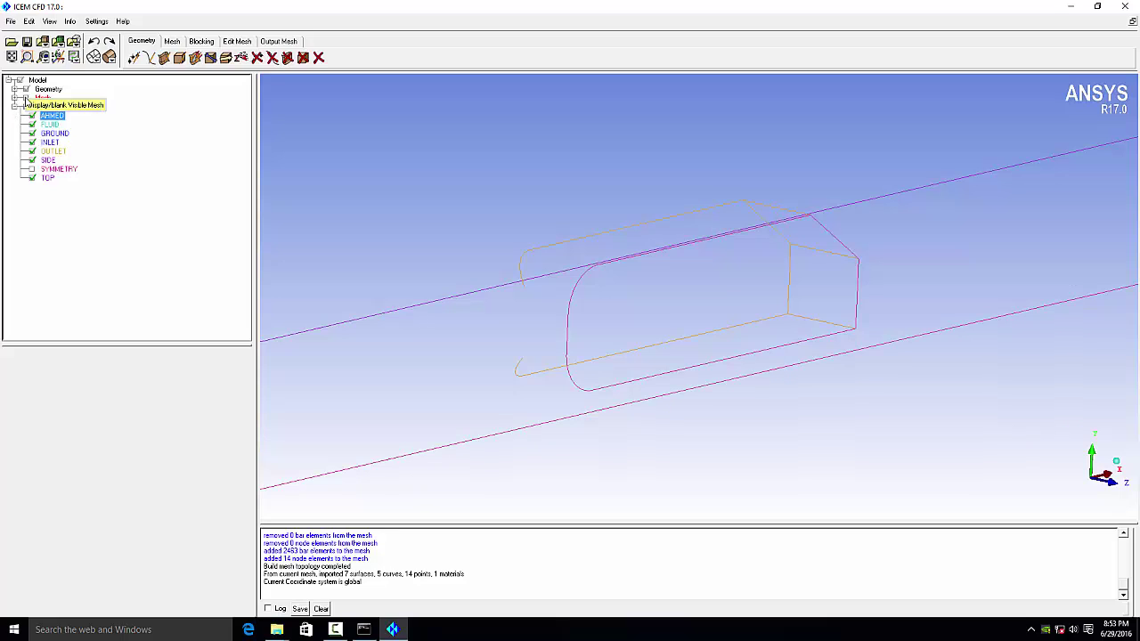
pyautogui.click(15, 89)
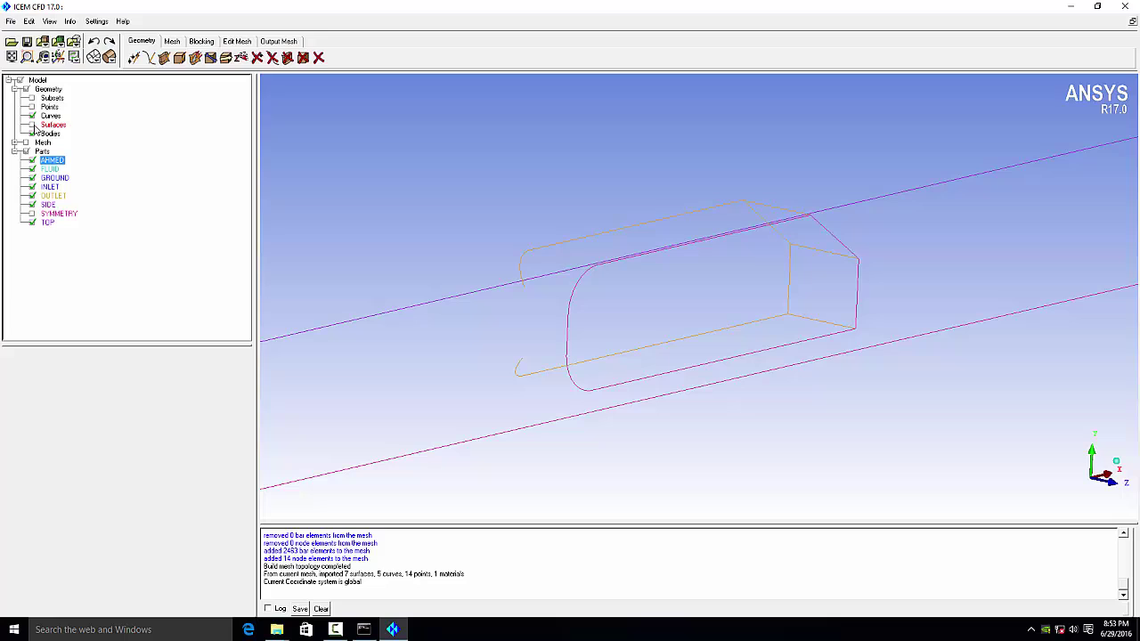
pyautogui.click(33, 126)
pyautogui.moveTo(520, 396)
pyautogui.mouseDown()
pyautogui.moveTo(494, 336)
pyautogui.moveTo(499, 282)
pyautogui.mouseUp()
pyautogui.moveTo(499, 286); pyautogui.dragTo(423, 359, button='right')
pyautogui.moveTo(422, 359)
pyautogui.mouseDown()
pyautogui.moveTo(415, 298)
pyautogui.moveTo(679, 350)
pyautogui.moveTo(462, 380)
pyautogui.mouseUp()
pyautogui.scroll(5, 462, 380)
pyautogui.scroll(3, 444, 385)
pyautogui.scroll(-2, 480, 316)
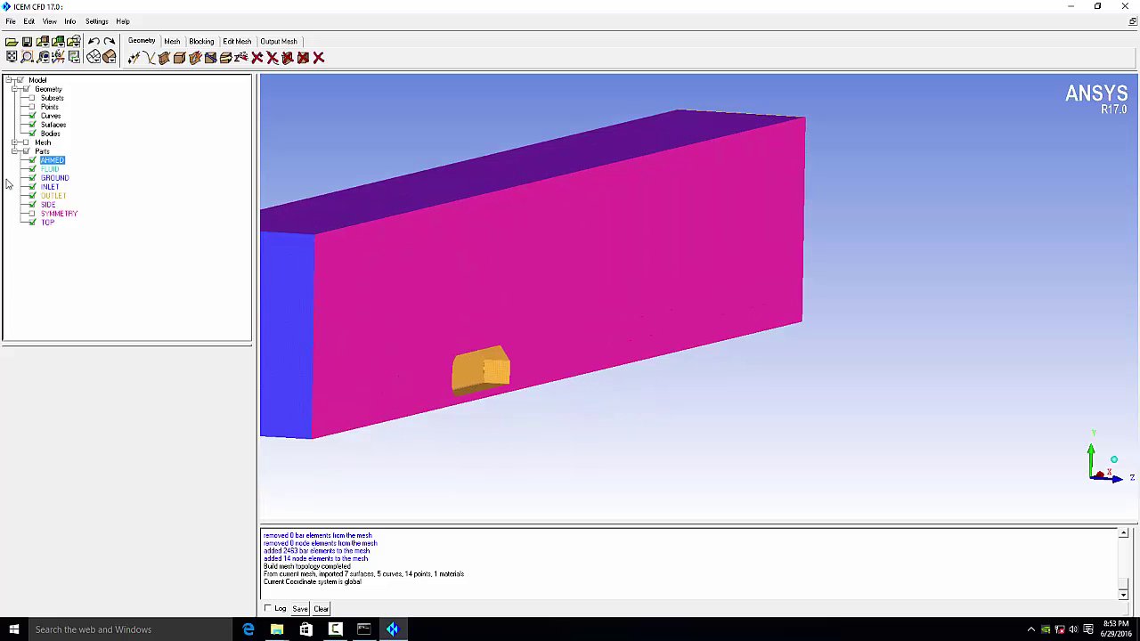
# Keep the AHMED surfaces visible, hide the SYMMETRY face, and orbit to view the interior
pyautogui.click(32, 160)
pyautogui.click(32, 161)
pyautogui.click(33, 215)
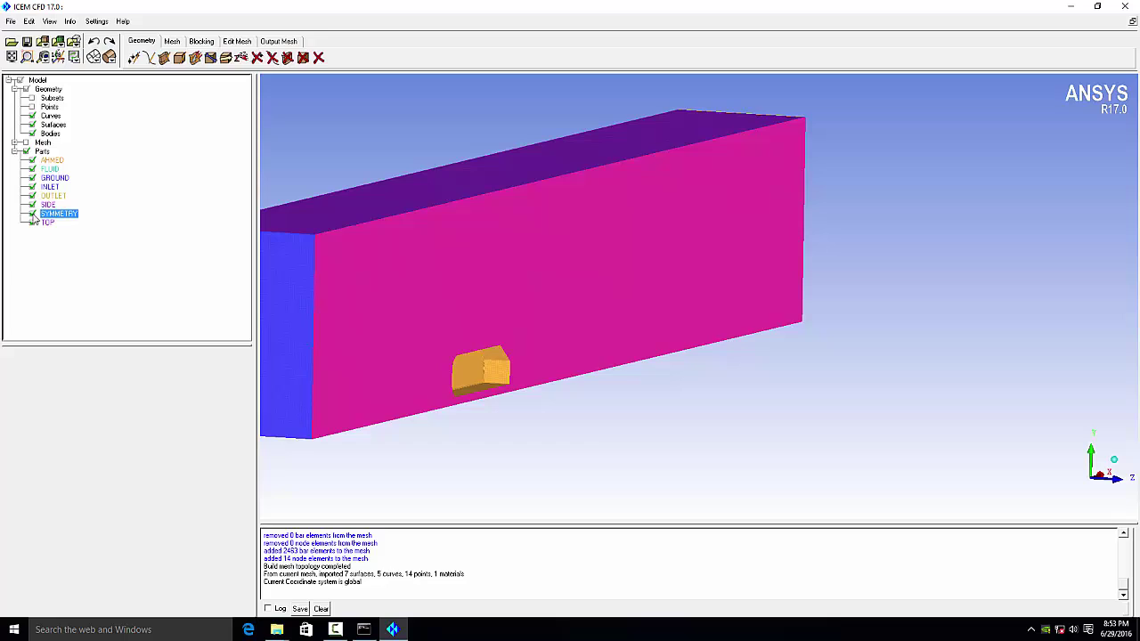
pyautogui.click(32, 214)
pyautogui.click(32, 214)
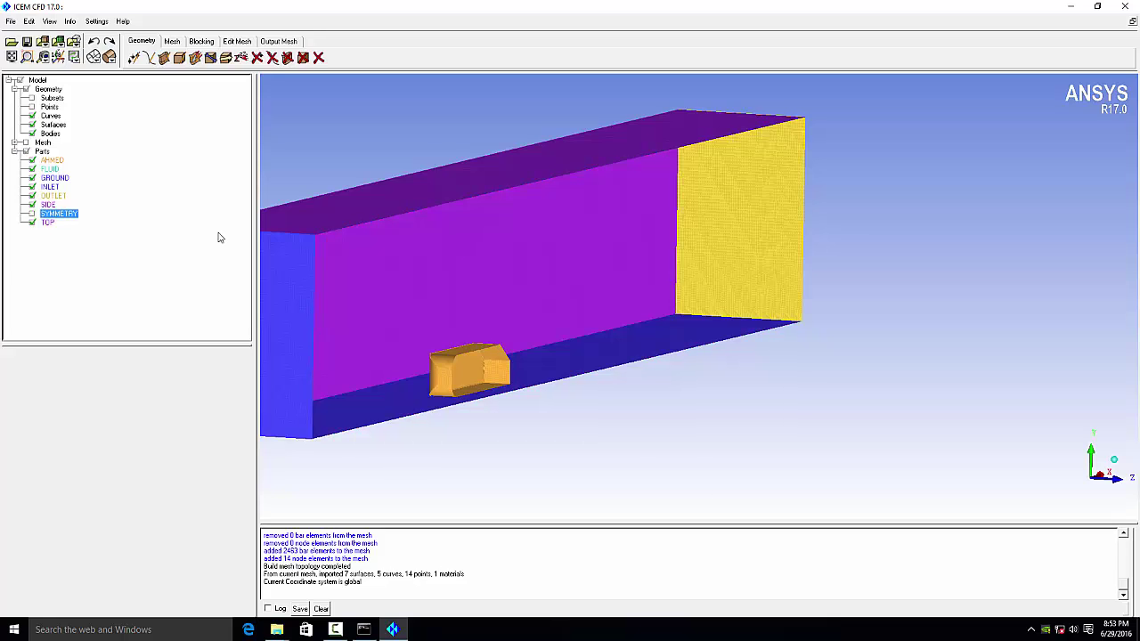
pyautogui.moveTo(418, 285); pyautogui.dragTo(470, 300)
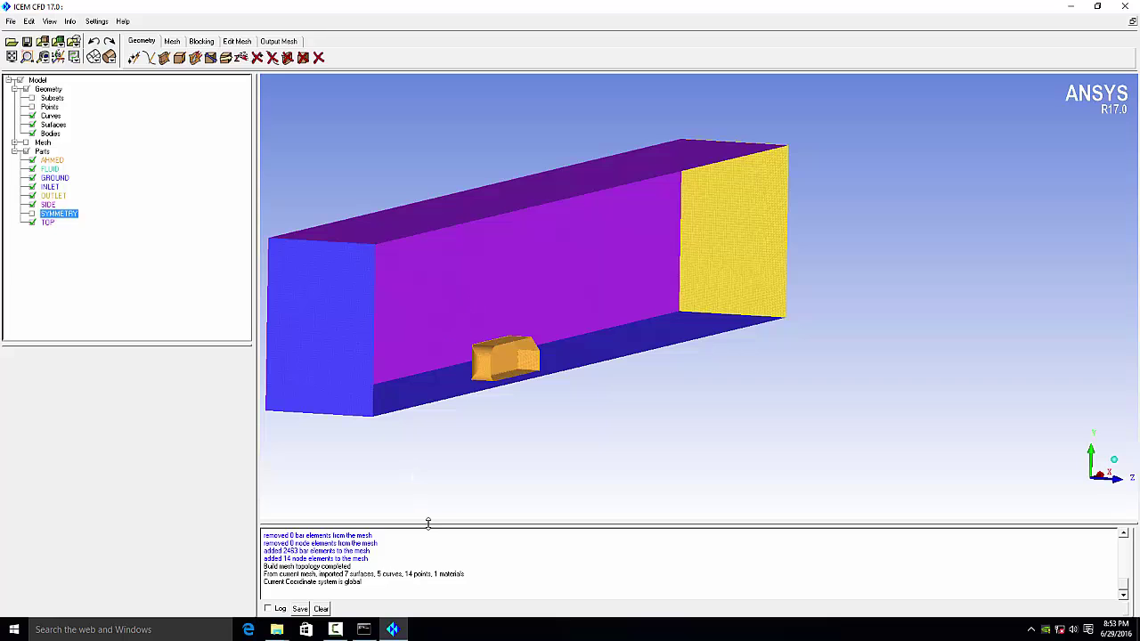
pyautogui.moveTo(415, 335)
pyautogui.mouseDown()
pyautogui.moveTo(585, 333)
pyautogui.moveTo(511, 305)
pyautogui.moveTo(504, 341)
pyautogui.moveTo(531, 386)
pyautogui.mouseUp()
pyautogui.moveTo(531, 386); pyautogui.dragTo(497, 320, button='middle')
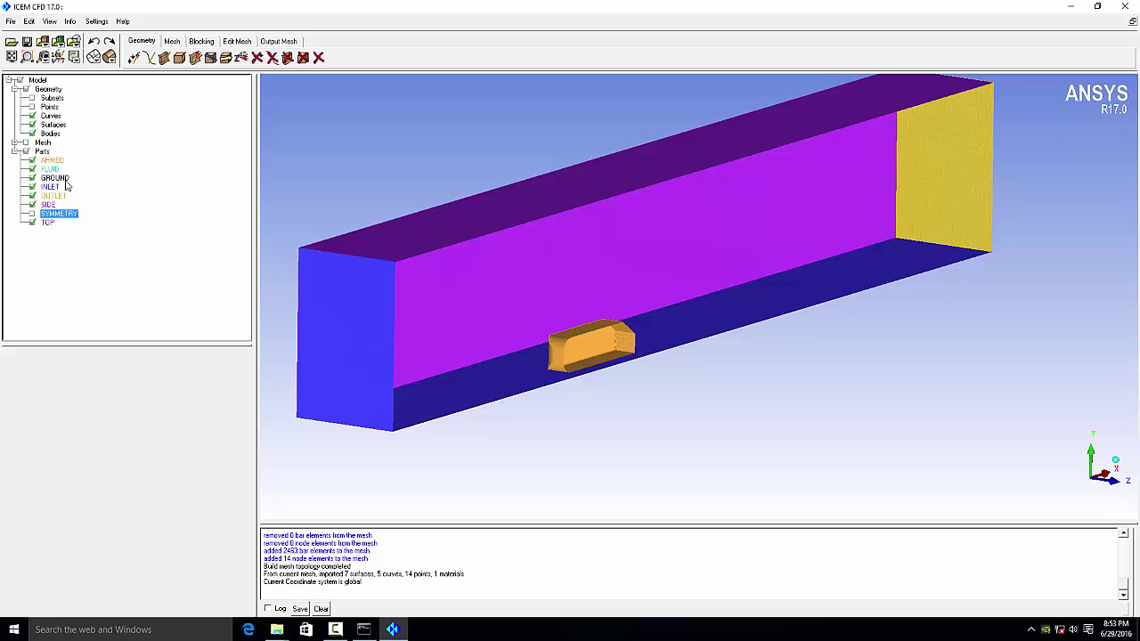
pyautogui.moveTo(280, 237); pyautogui.dragTo(275, 273, button='middle')
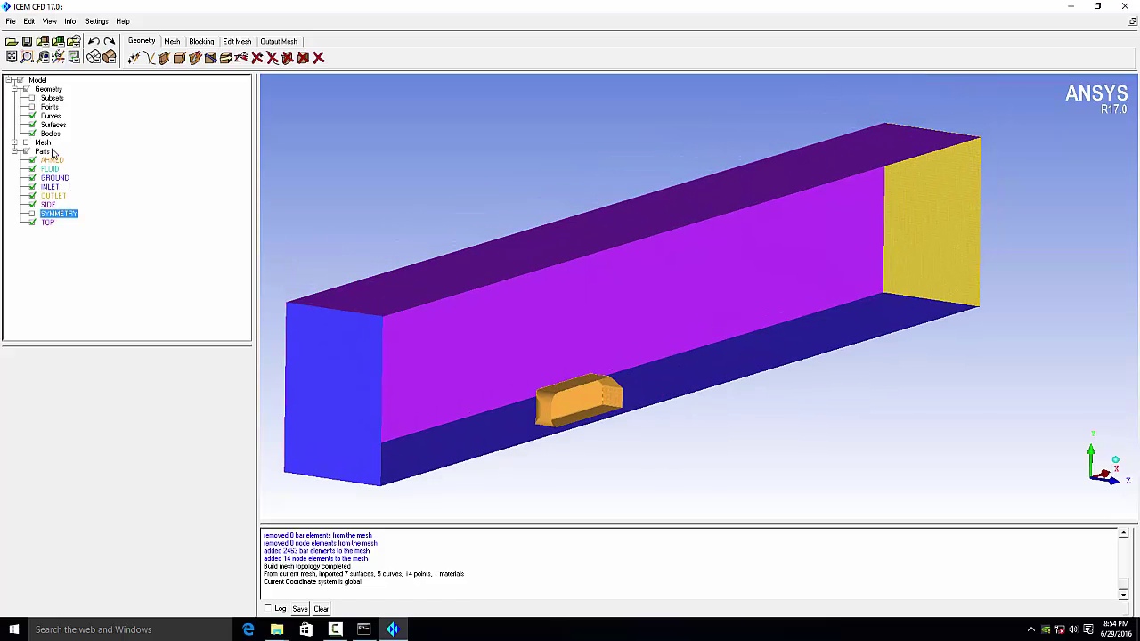